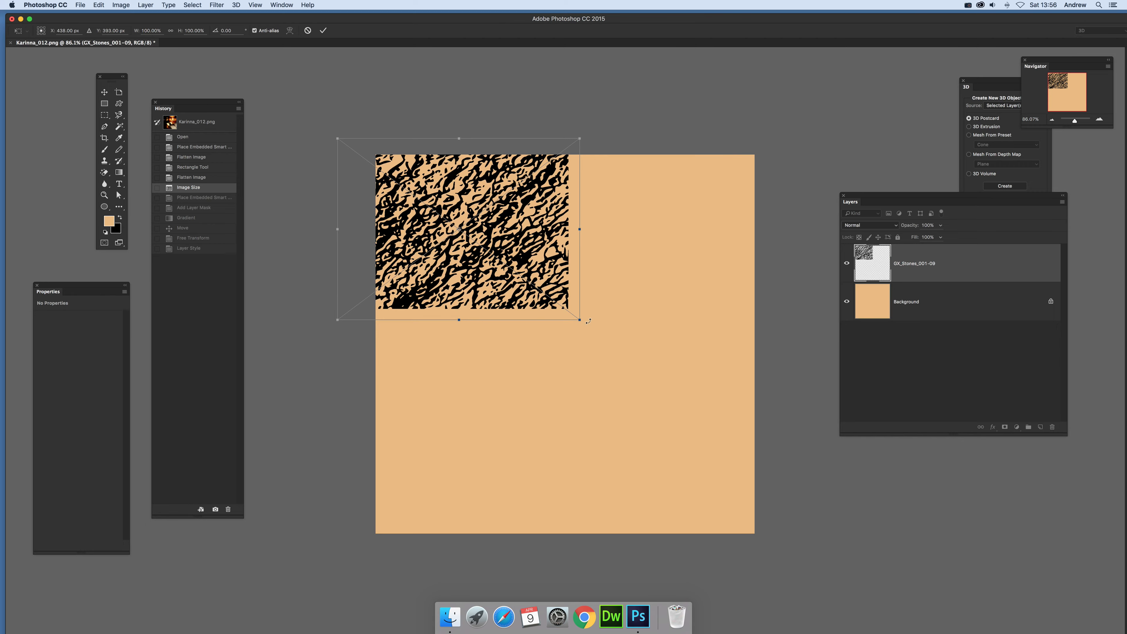
Scale up the placed stones graphic, reposition it to cover the whole canvas, and commit the placement.
drag(578, 319, 933, 626)
drag(635, 383, 590, 329)
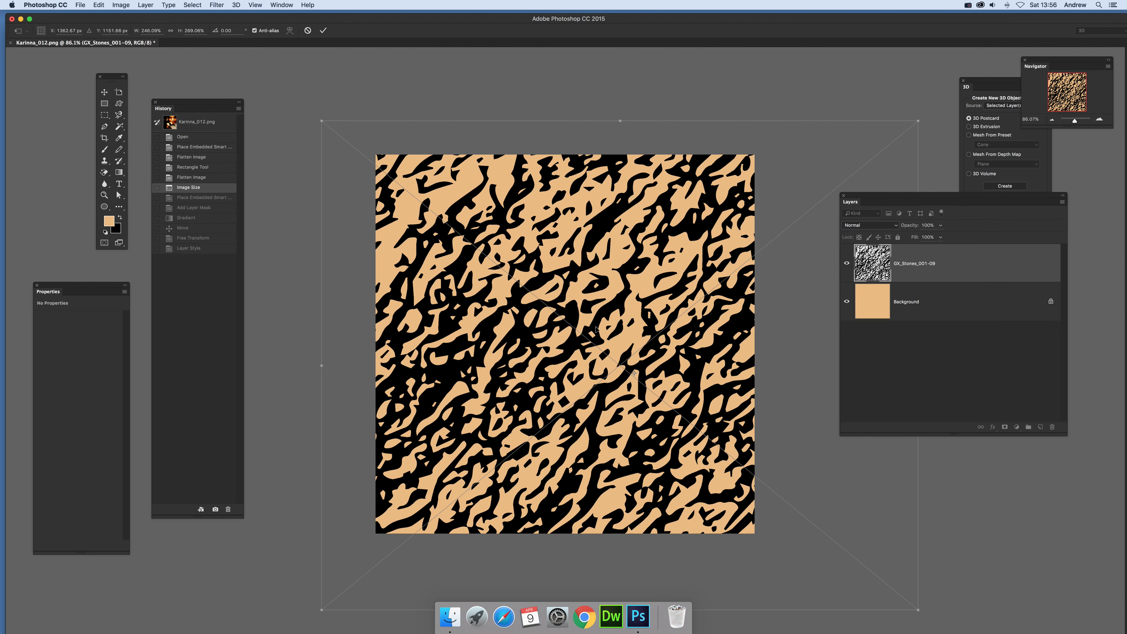
key(Return)
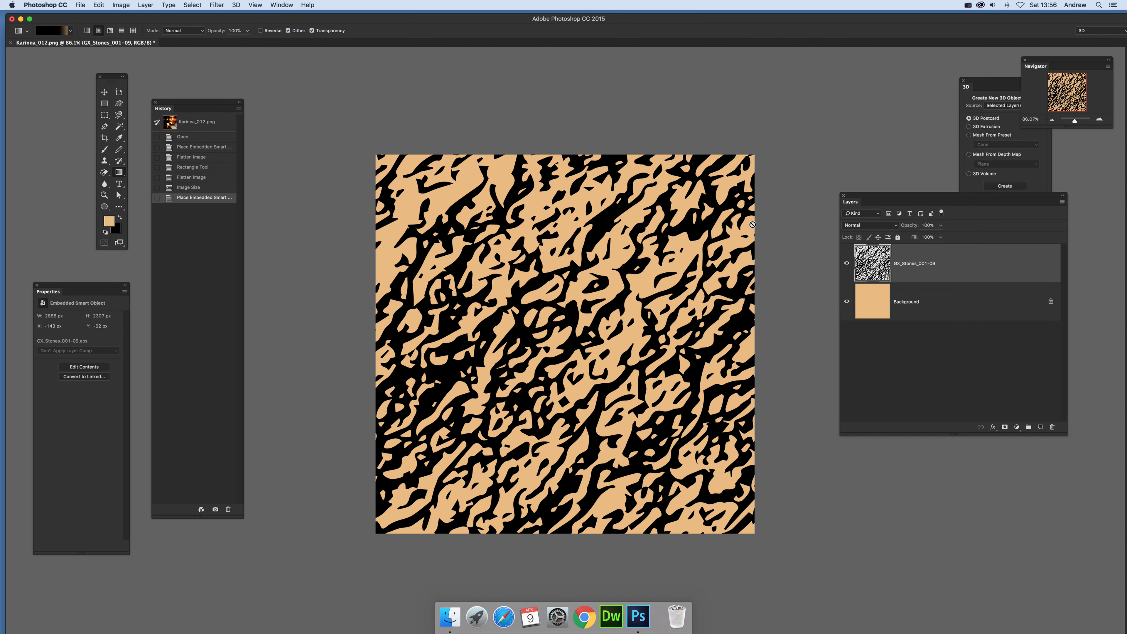
Add a reveal-all layer mask to the stones pattern layer.
click(143, 5)
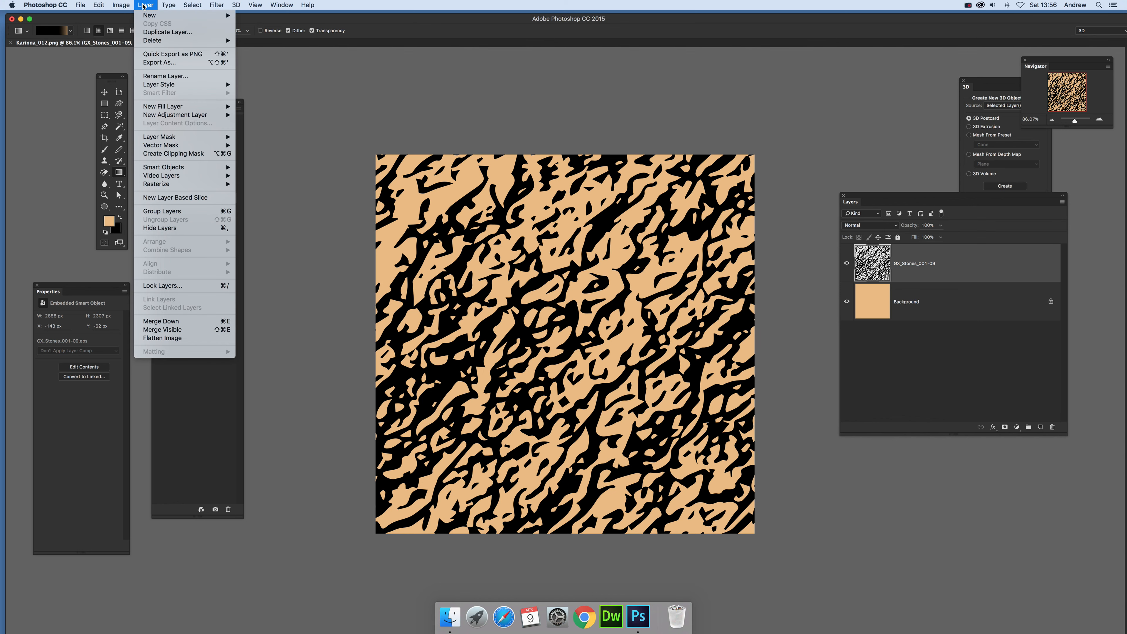
mouse_move(157, 136)
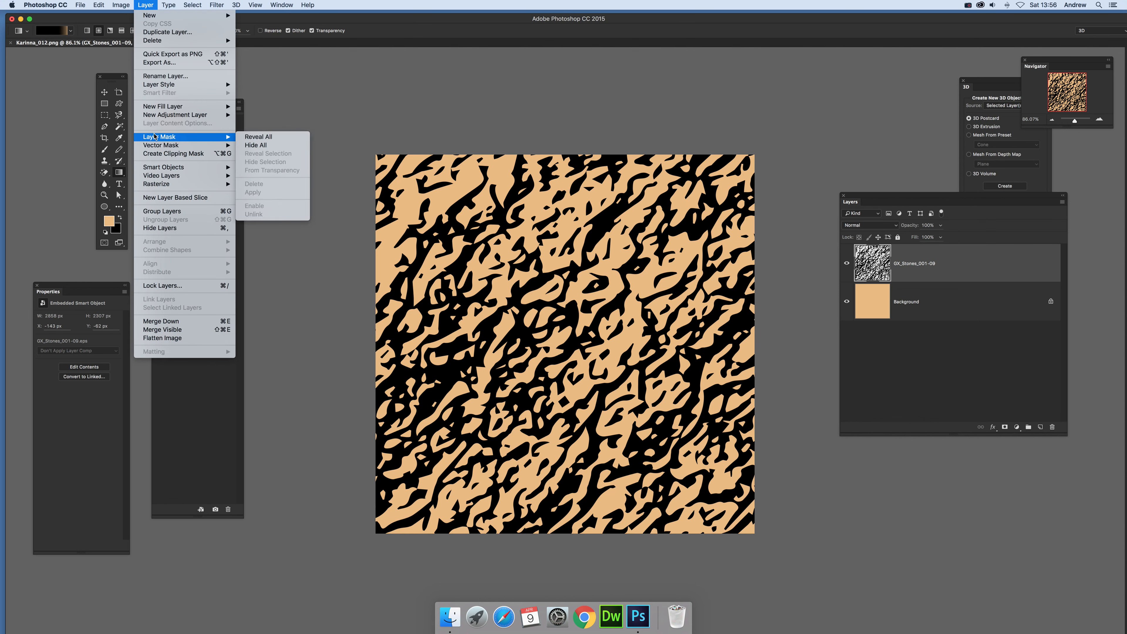
click(276, 139)
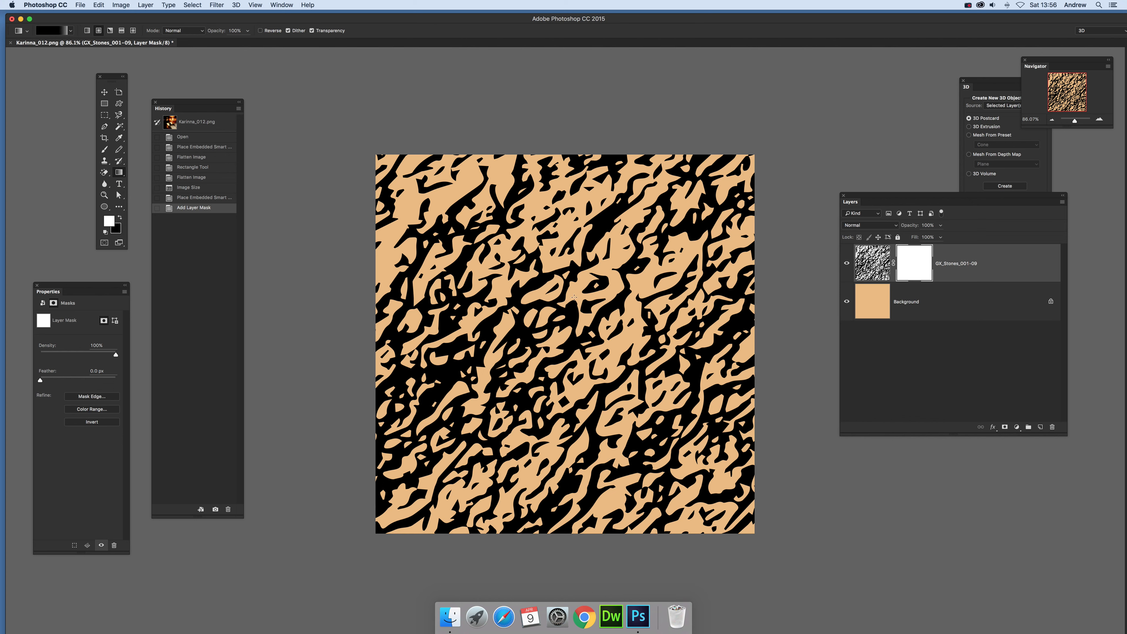
Edit the mask gradient by moving its black stop to 69% and shifting the white stop inward.
click(50, 32)
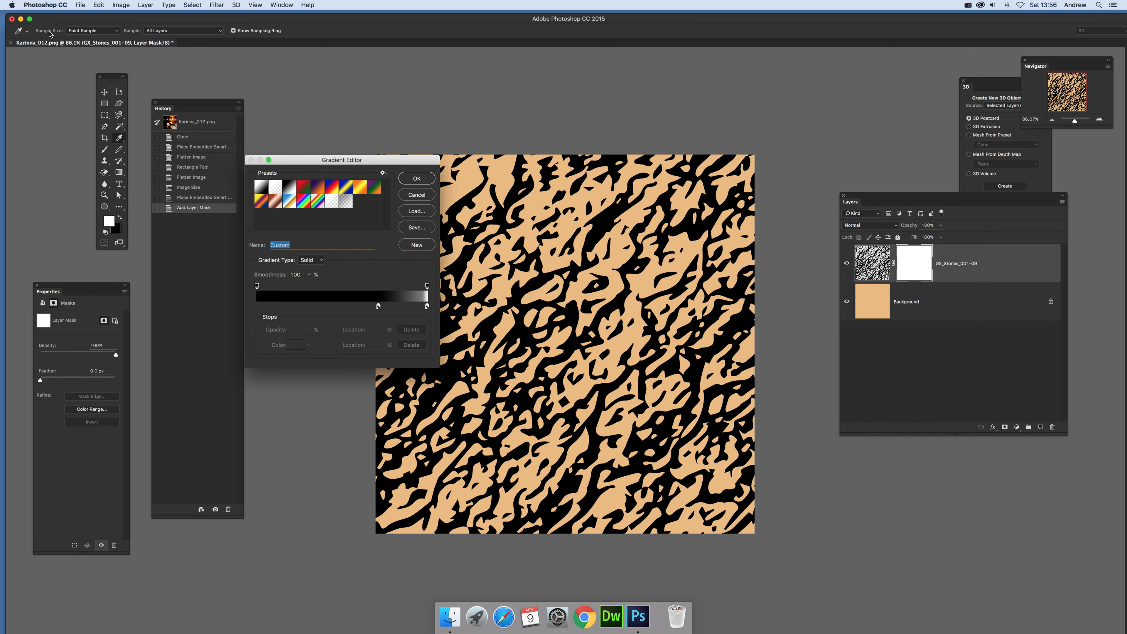
drag(340, 158, 353, 145)
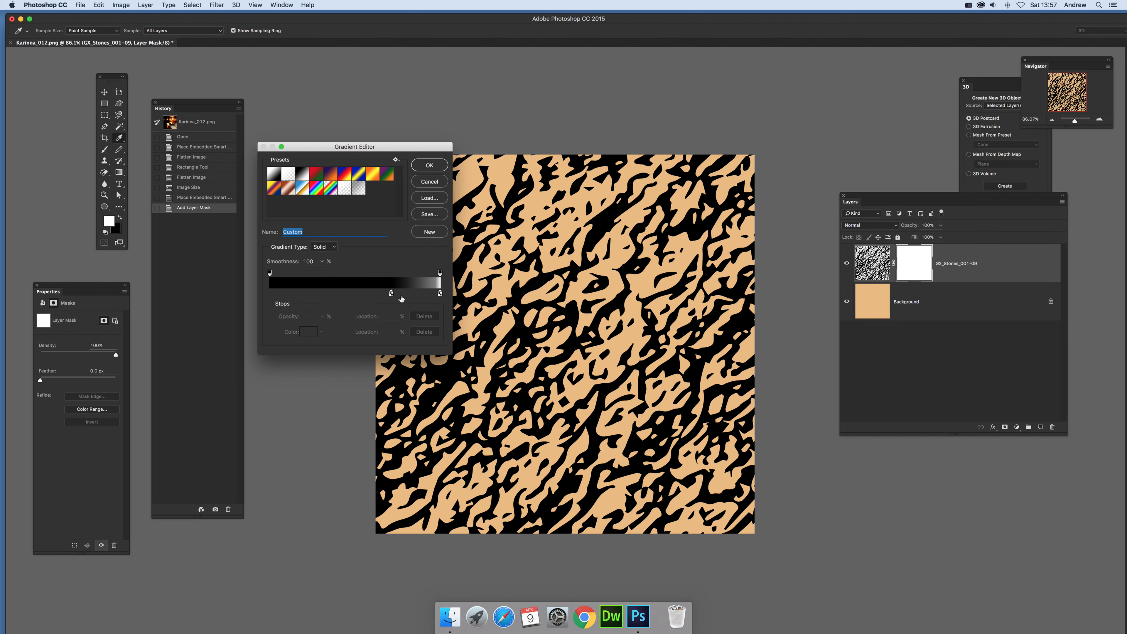
drag(391, 295, 388, 295)
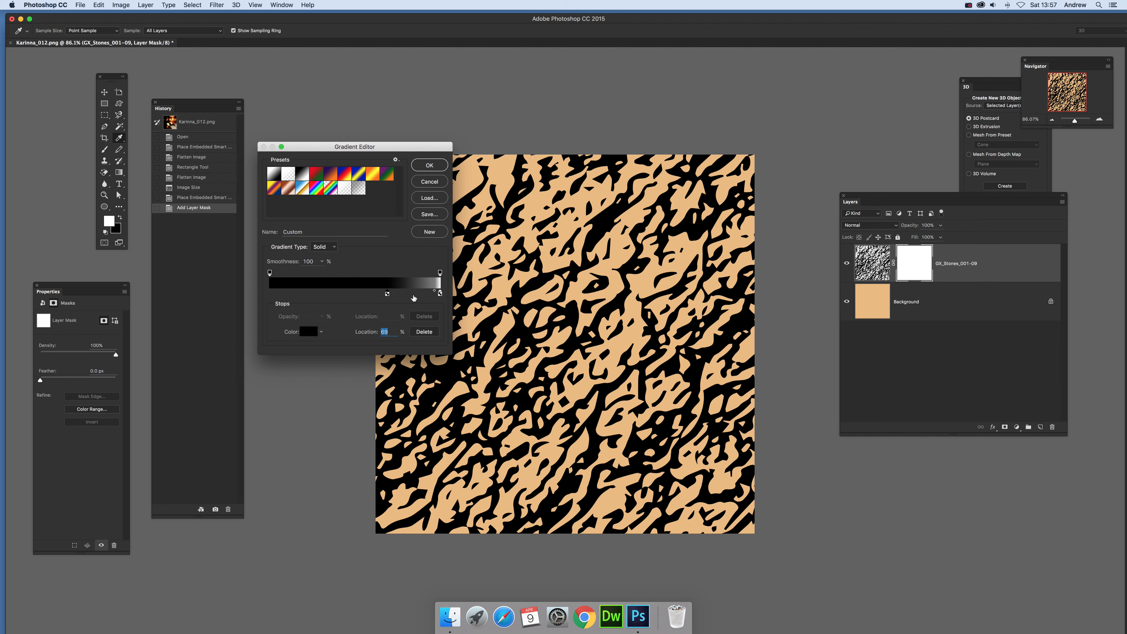
drag(440, 295, 418, 295)
click(431, 166)
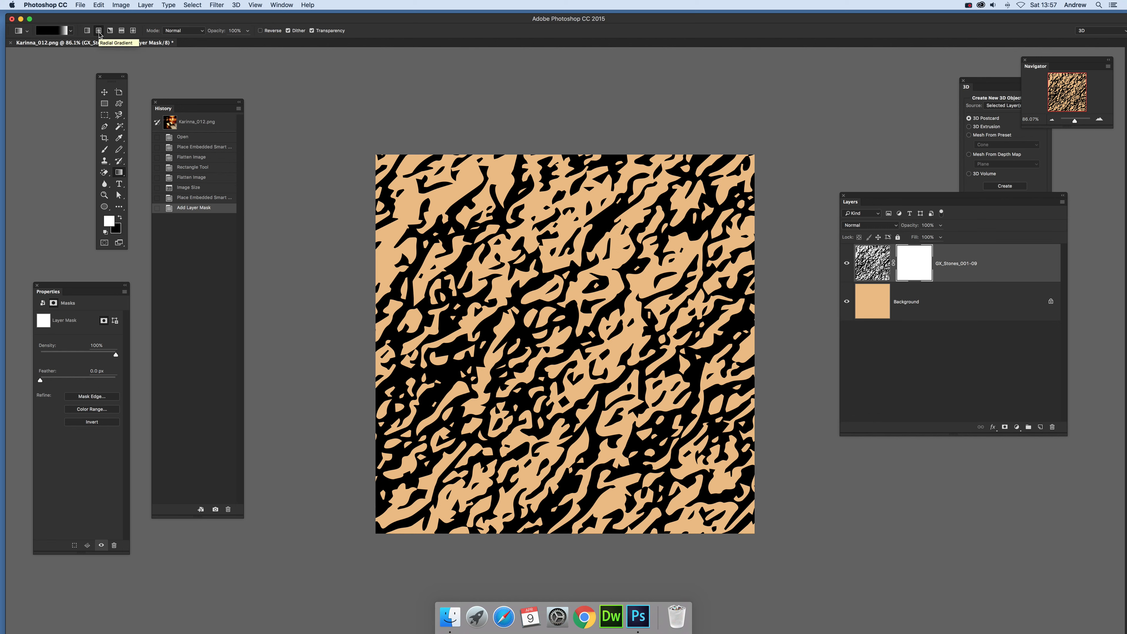
drag(567, 337, 370, 233)
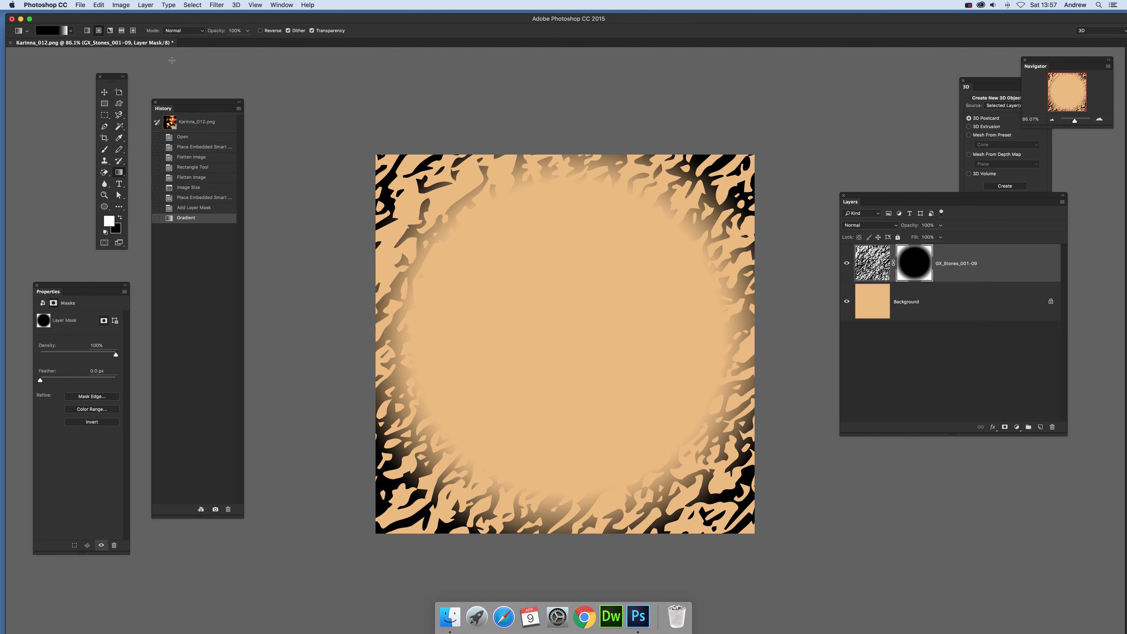
click(108, 5)
click(116, 15)
Apply the radial gradient to the layer mask from the canvas centre, fading out a circle in the middle of the pattern.
drag(571, 345, 404, 329)
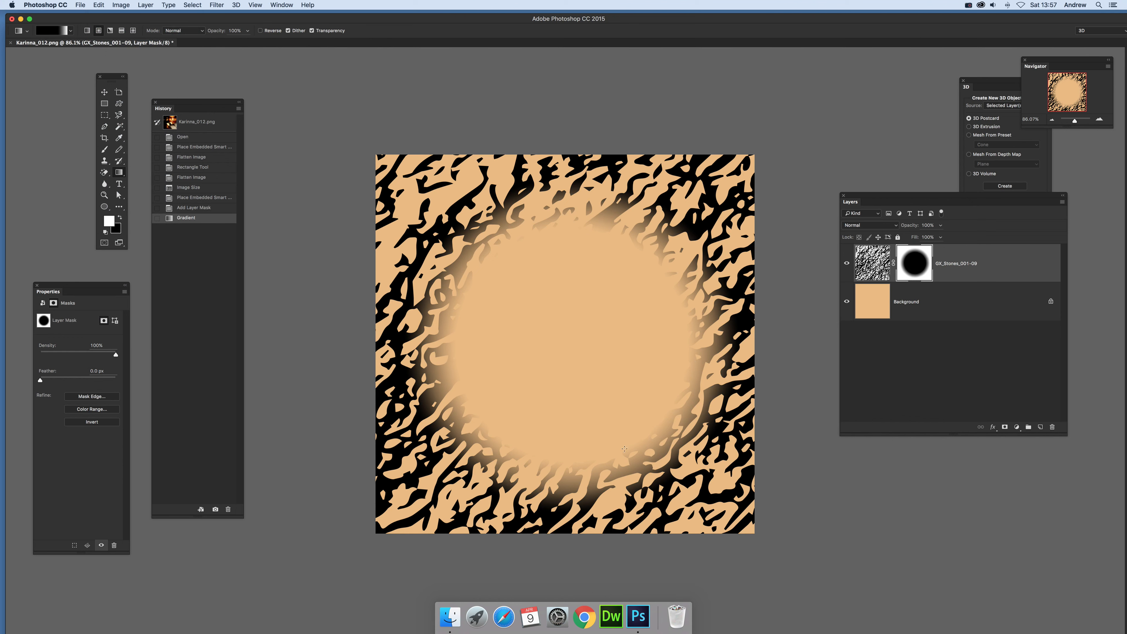
click(913, 302)
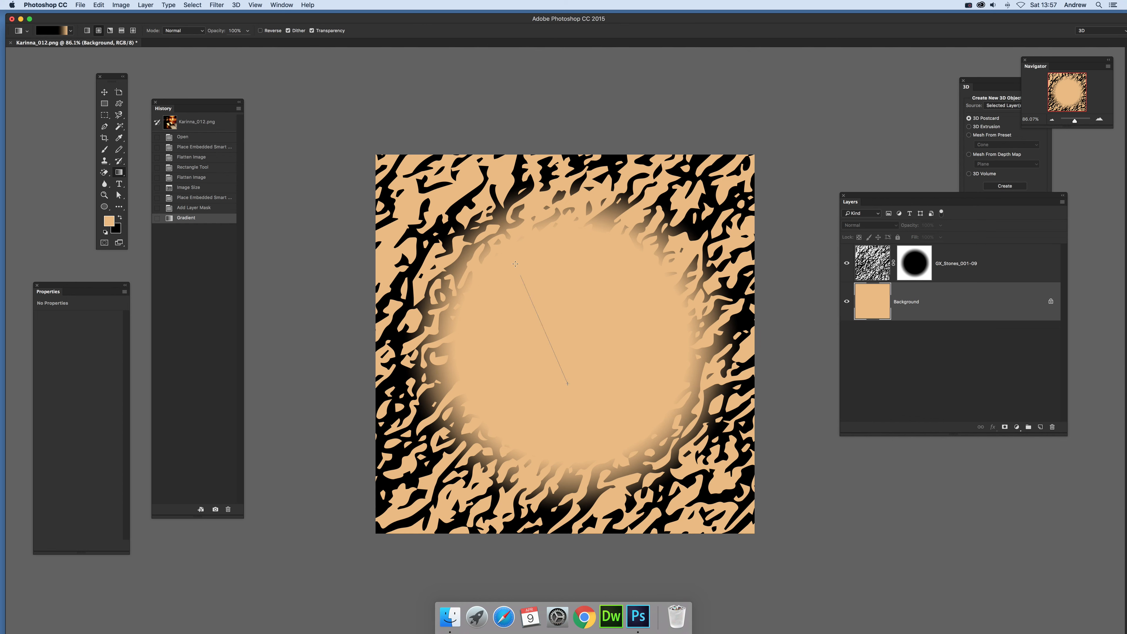
drag(539, 323, 488, 228)
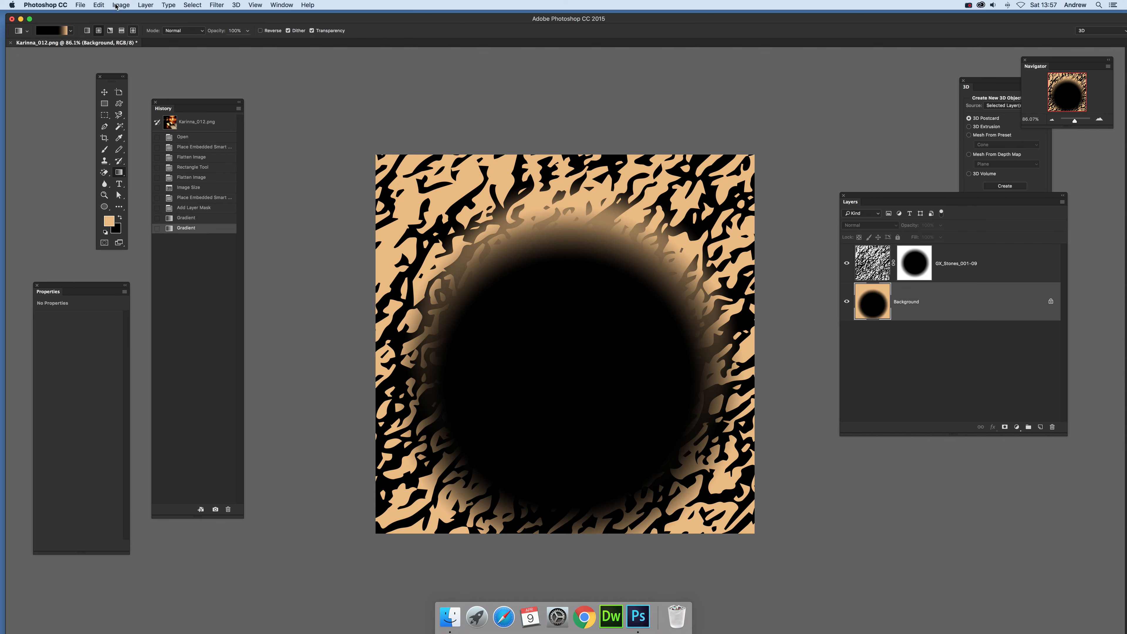
click(99, 5)
click(111, 16)
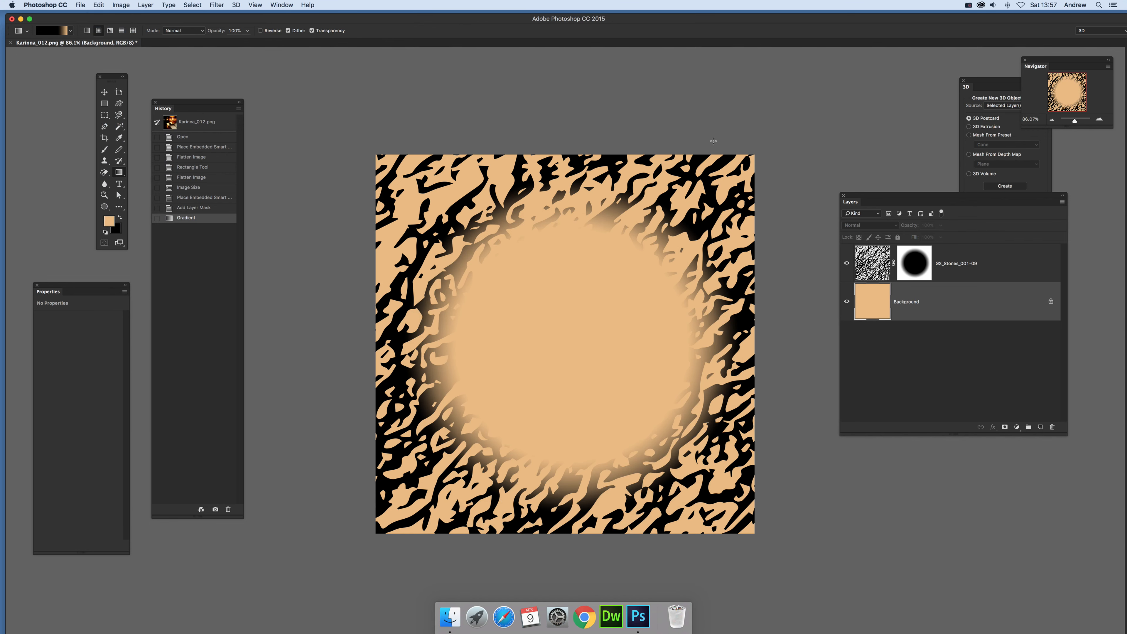
Enlarge the masked stones pattern layer to about 111% and rotate it about 16° clockwise.
key(v)
click(466, 204)
drag(467, 204, 322, 118)
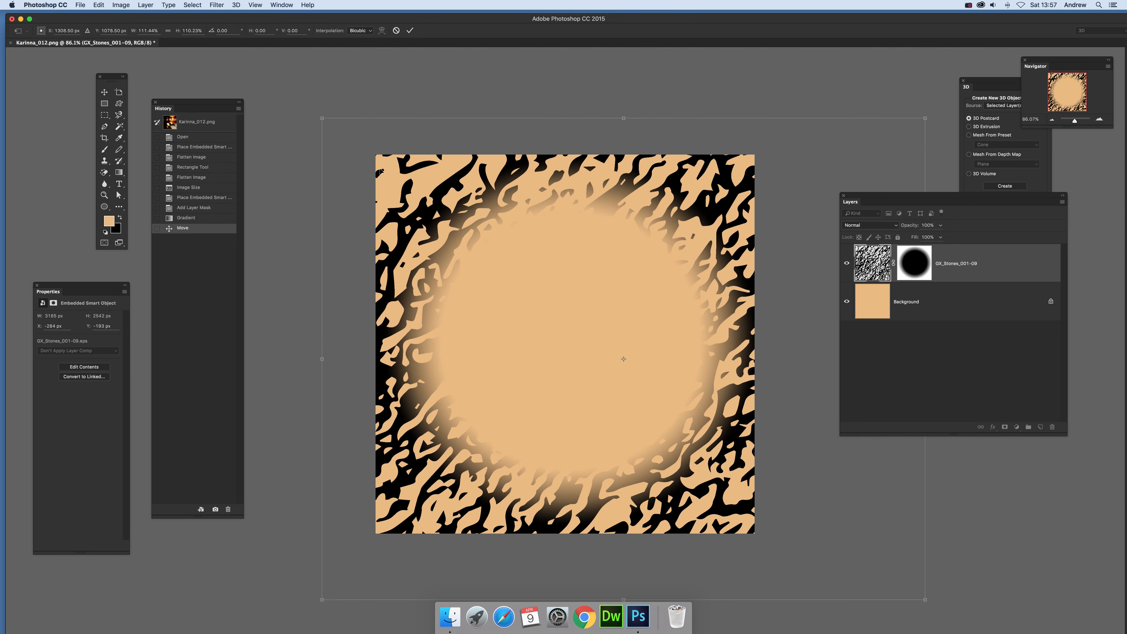
key(Return)
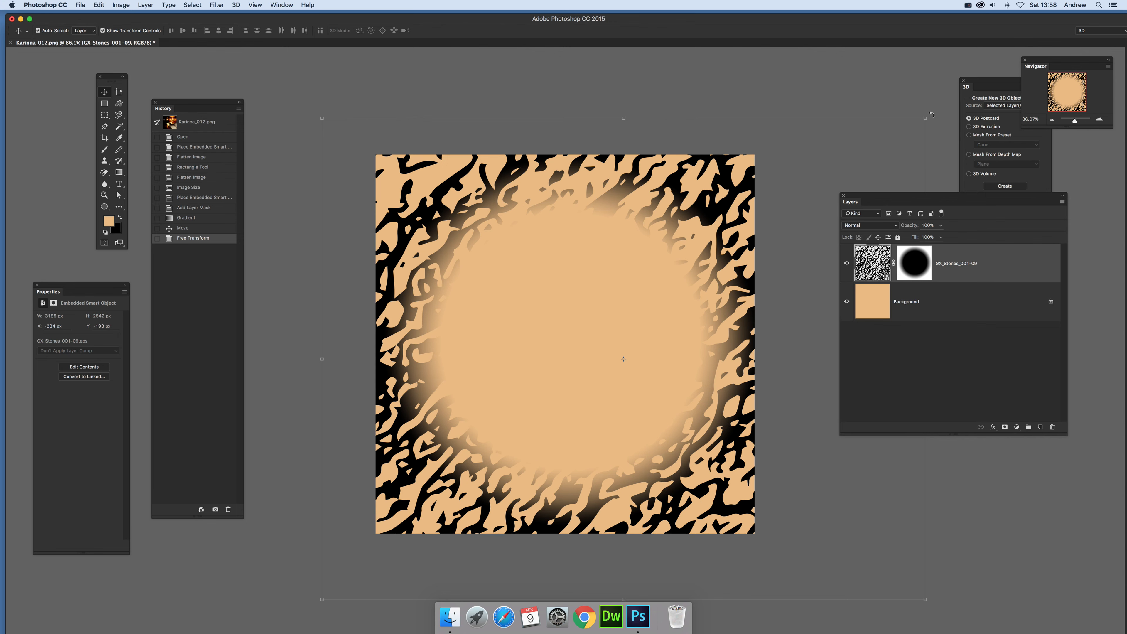
drag(932, 113, 950, 225)
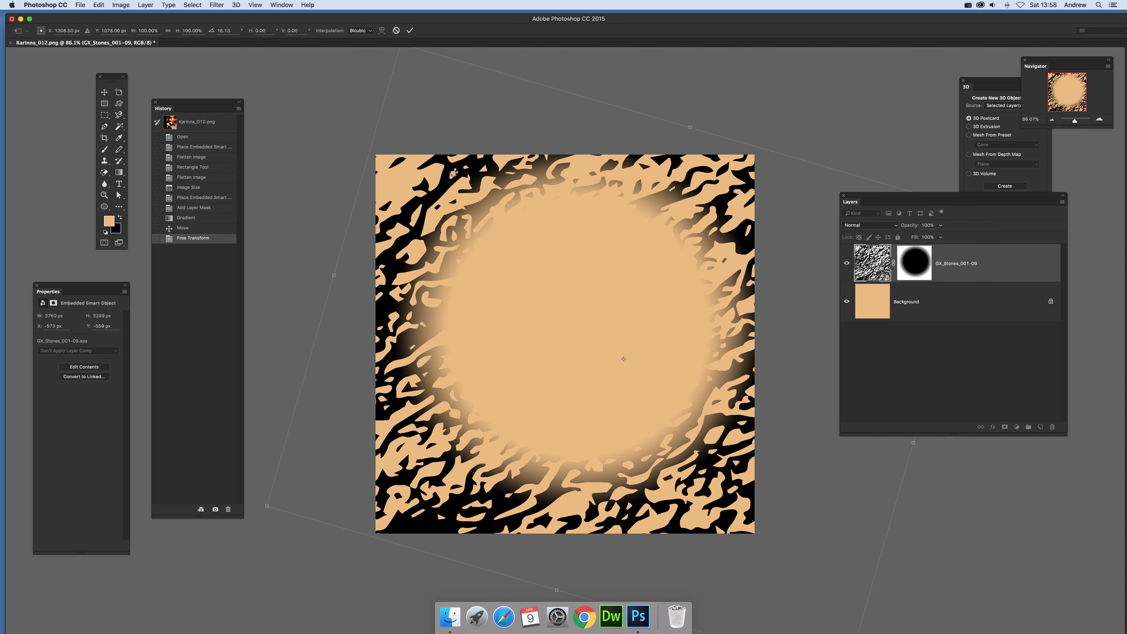
key(Return)
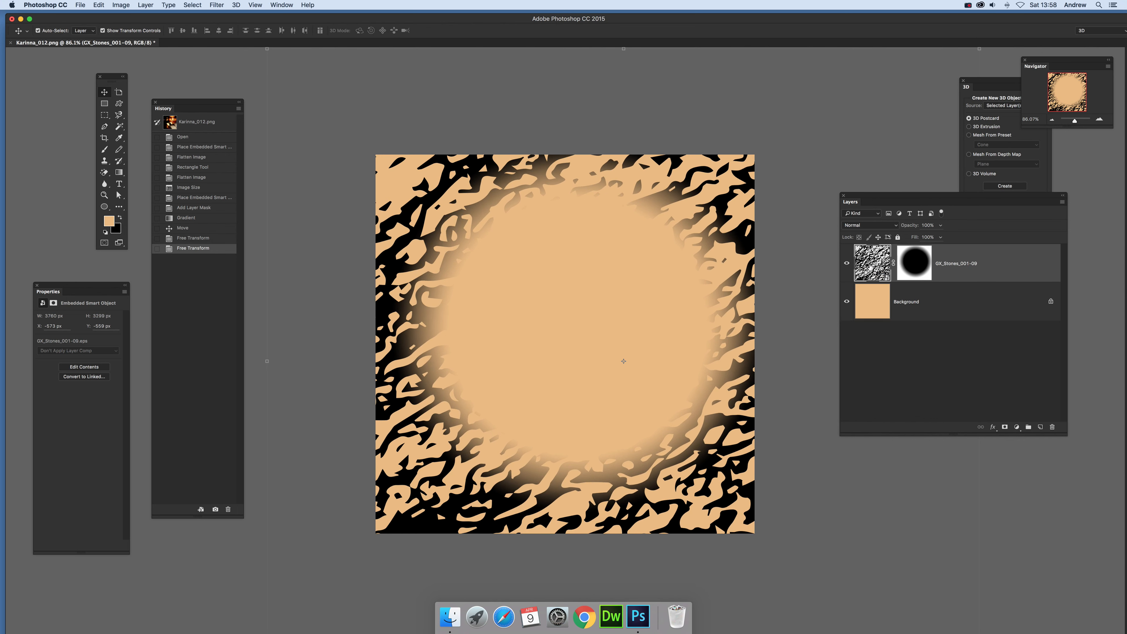
Duplicate the stones pattern layer twice with the Move tool, offsetting the copies to thicken the texture around the centre.
drag(491, 202, 469, 175)
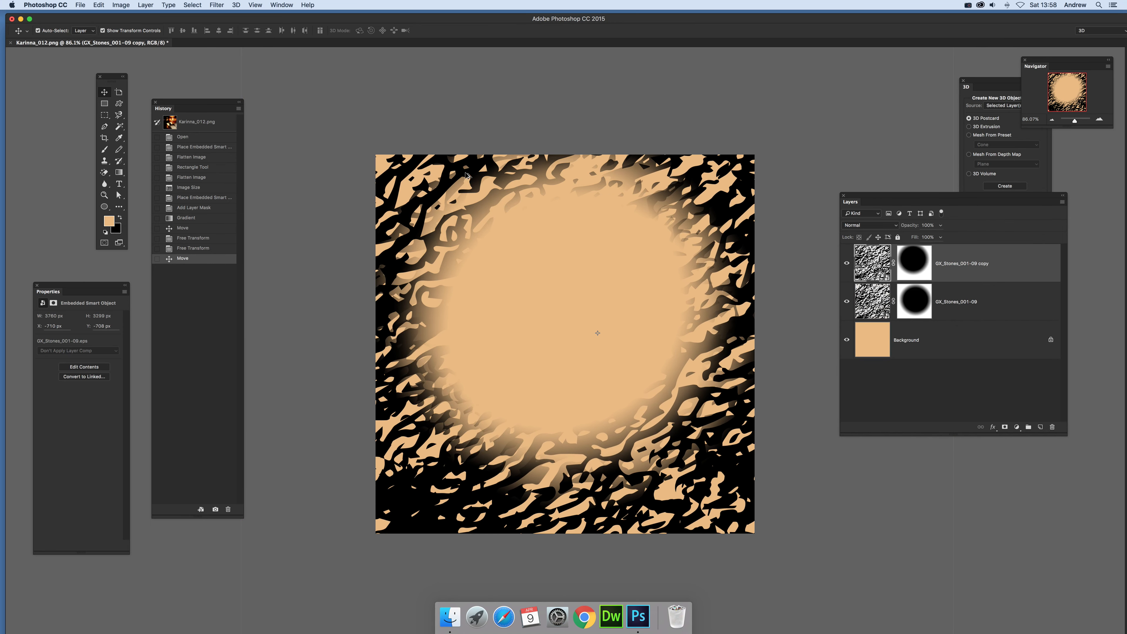
drag(541, 170, 591, 180)
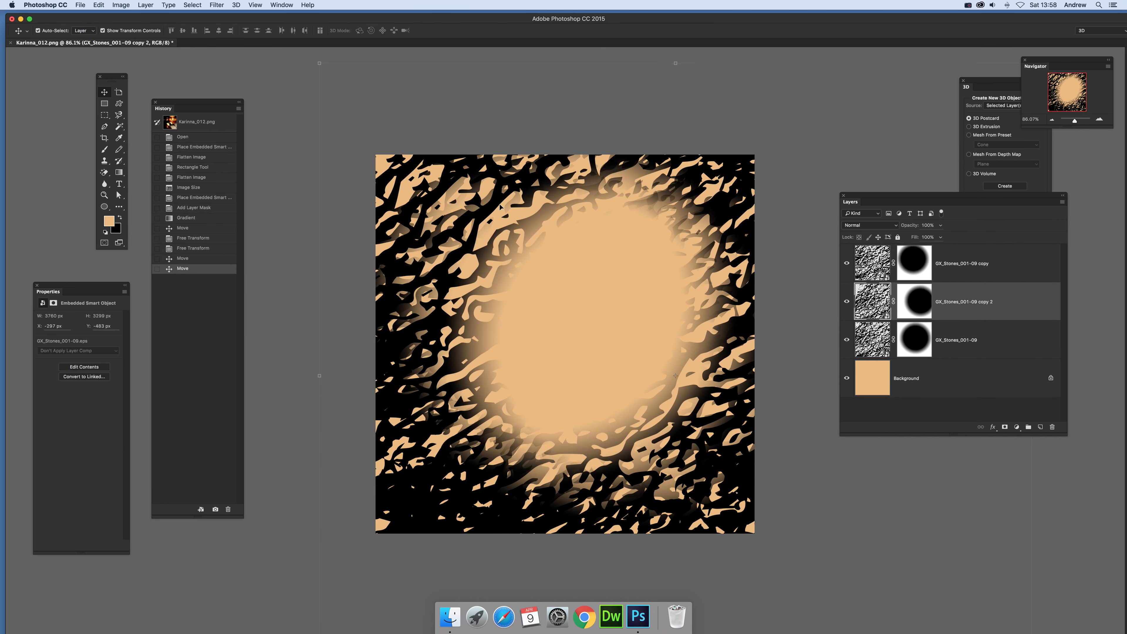
drag(451, 180, 450, 184)
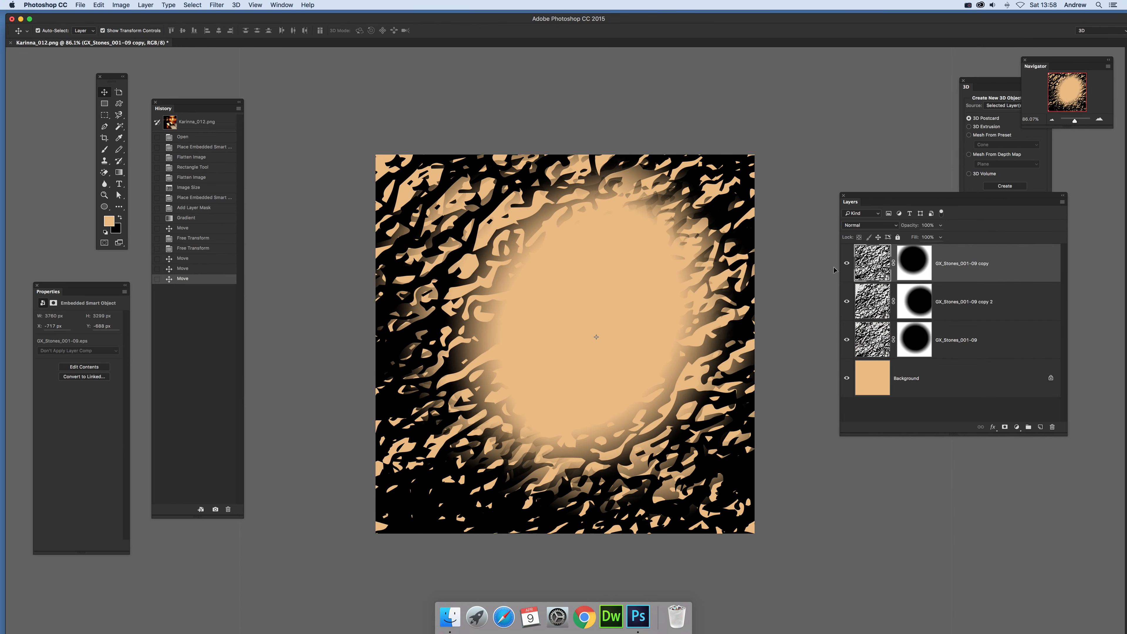
Shift the second pattern copy to the left and rotate it about 19° counter-clockwise.
click(881, 309)
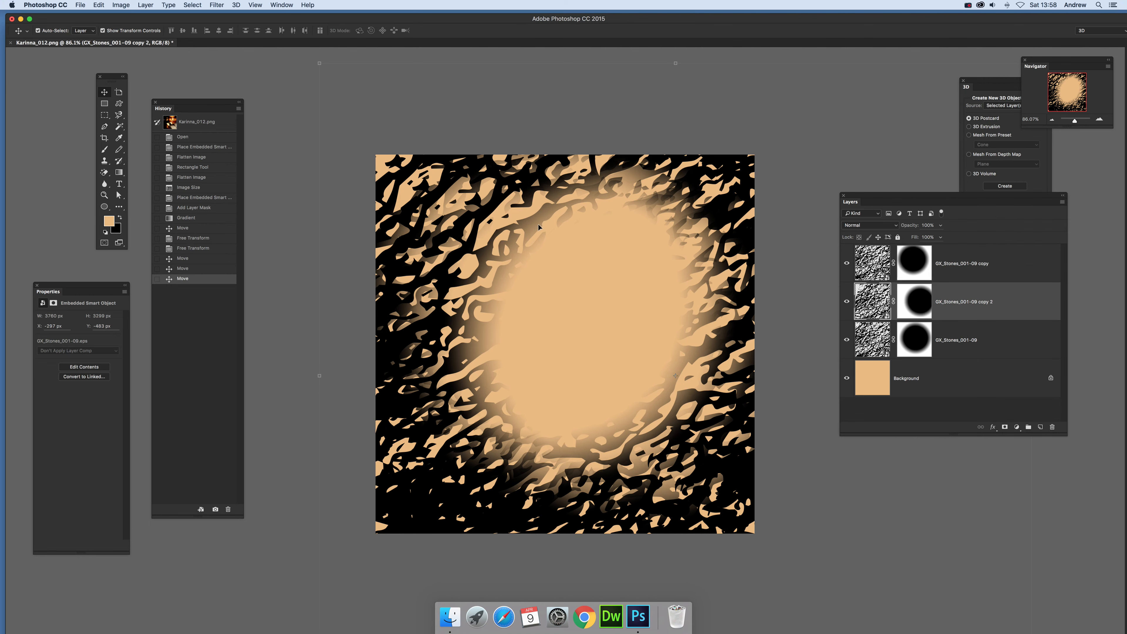
drag(531, 218, 499, 218)
key(super+t)
drag(272, 56, 218, 212)
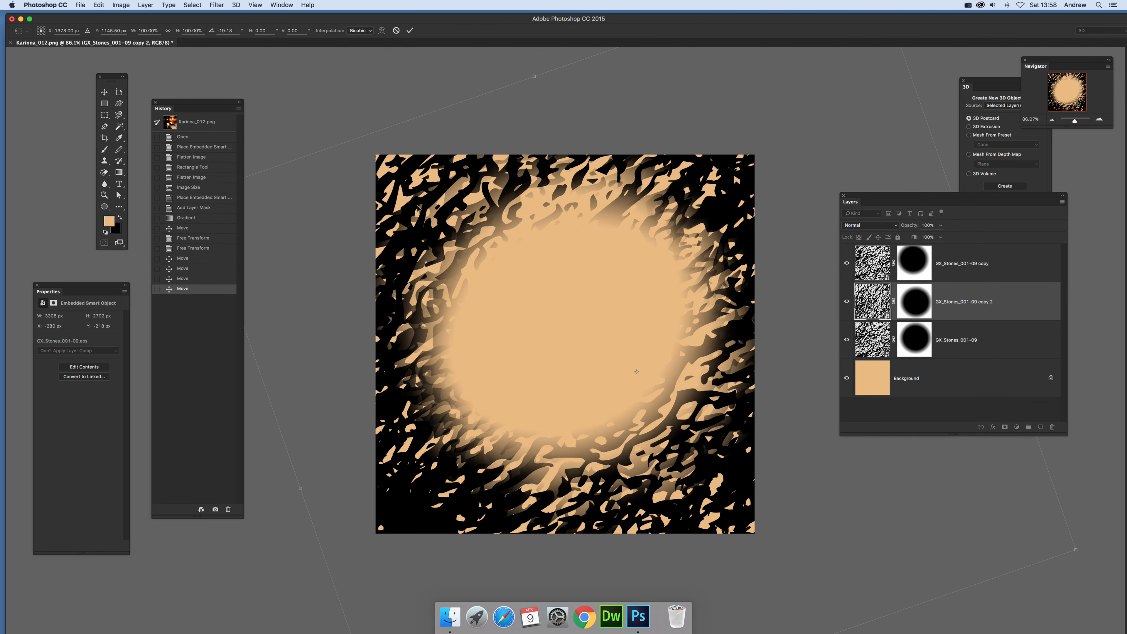
key(Return)
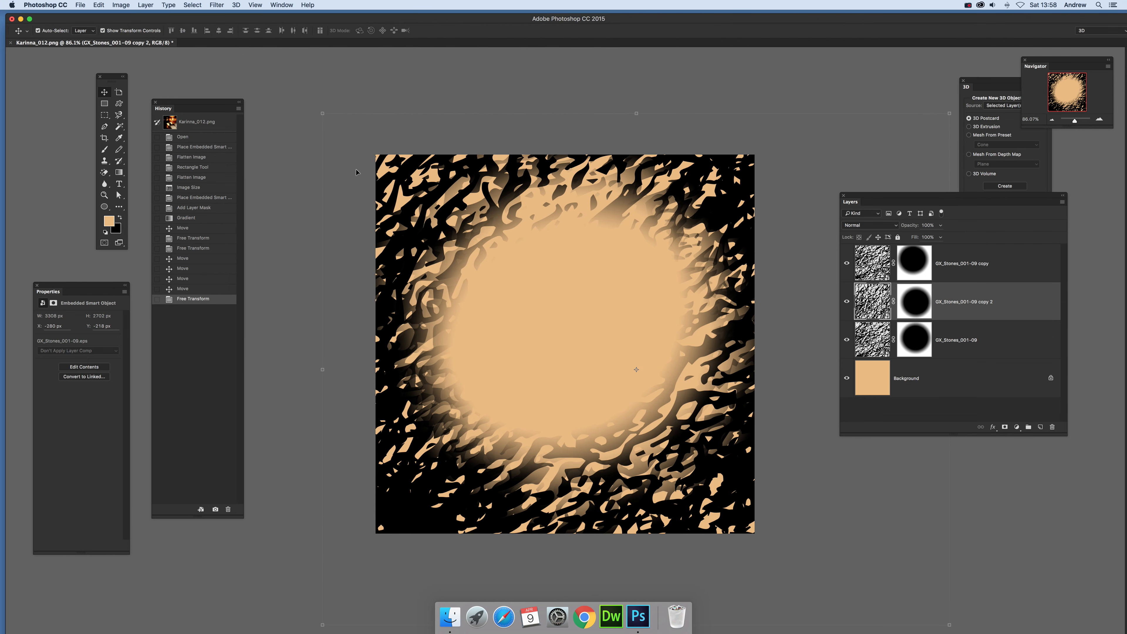
Apply a bright green Color Overlay layer style to the second pattern copy.
click(144, 5)
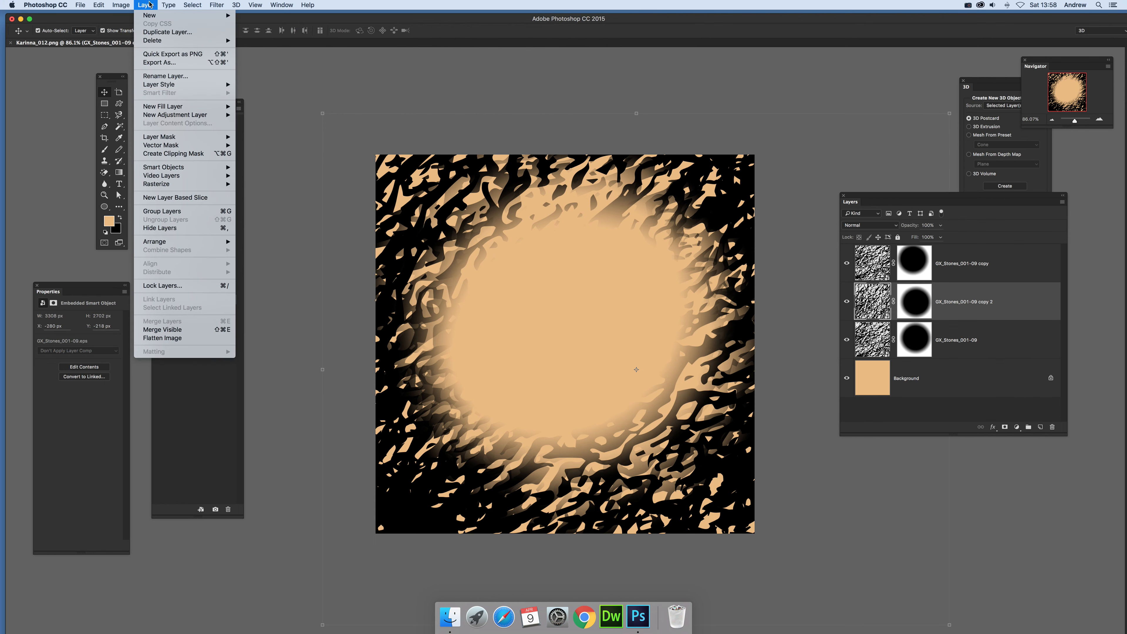
mouse_move(177, 87)
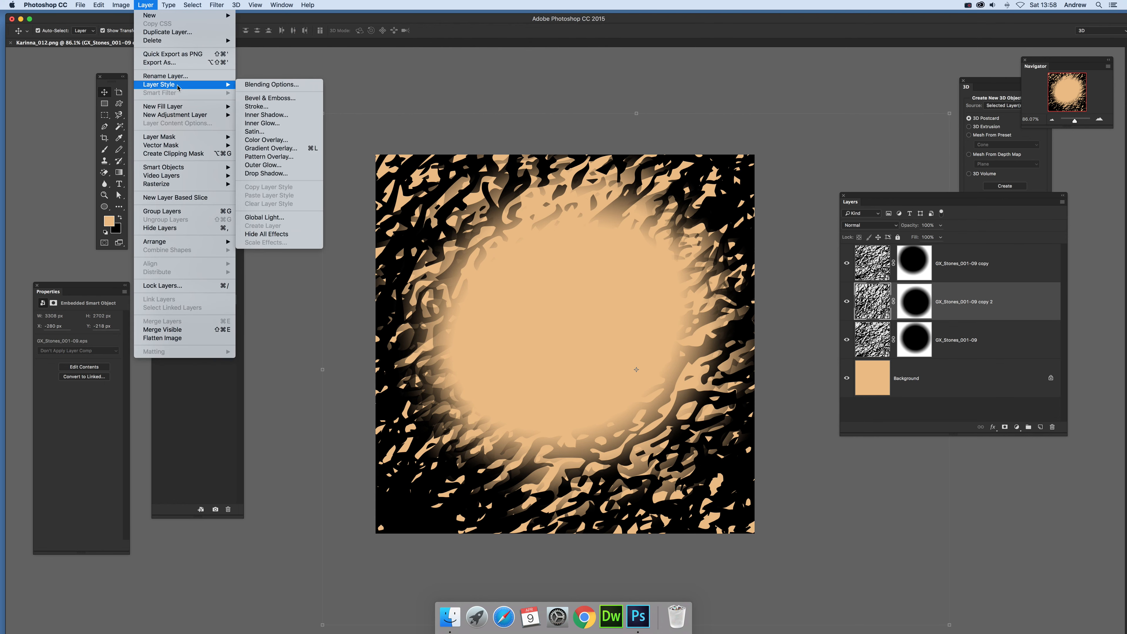
click(297, 141)
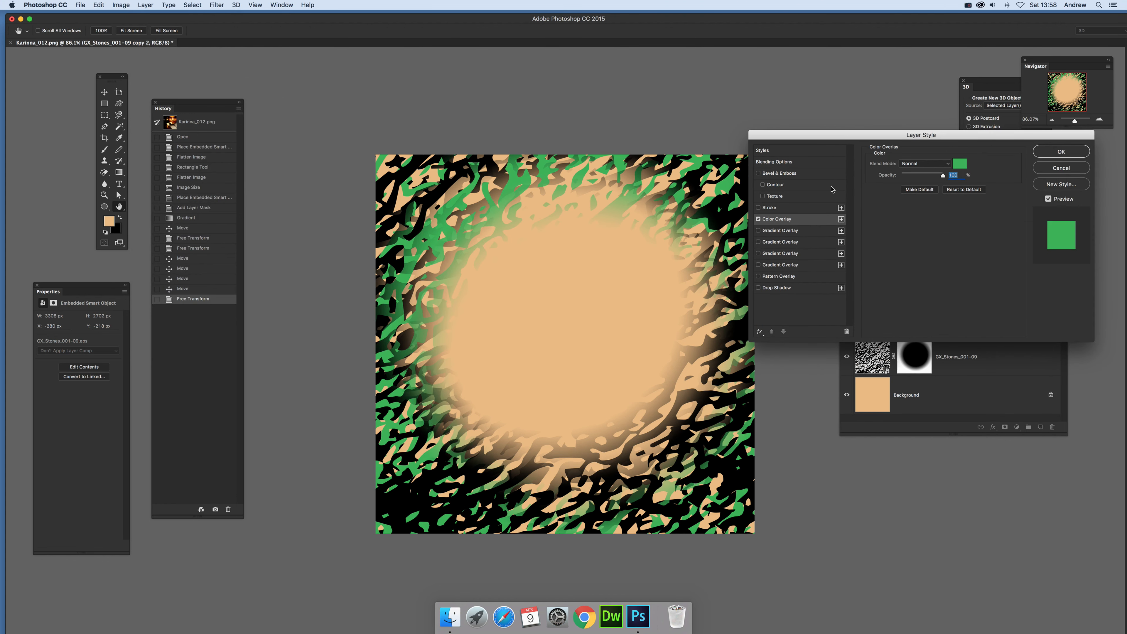
click(958, 164)
click(430, 187)
key(Return)
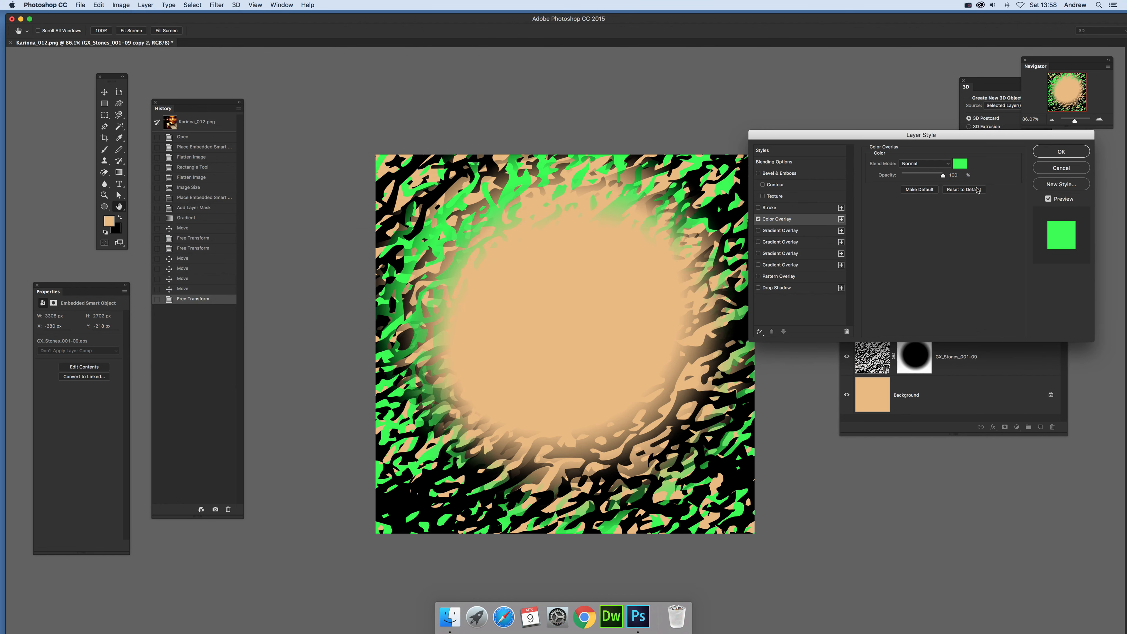
click(1067, 152)
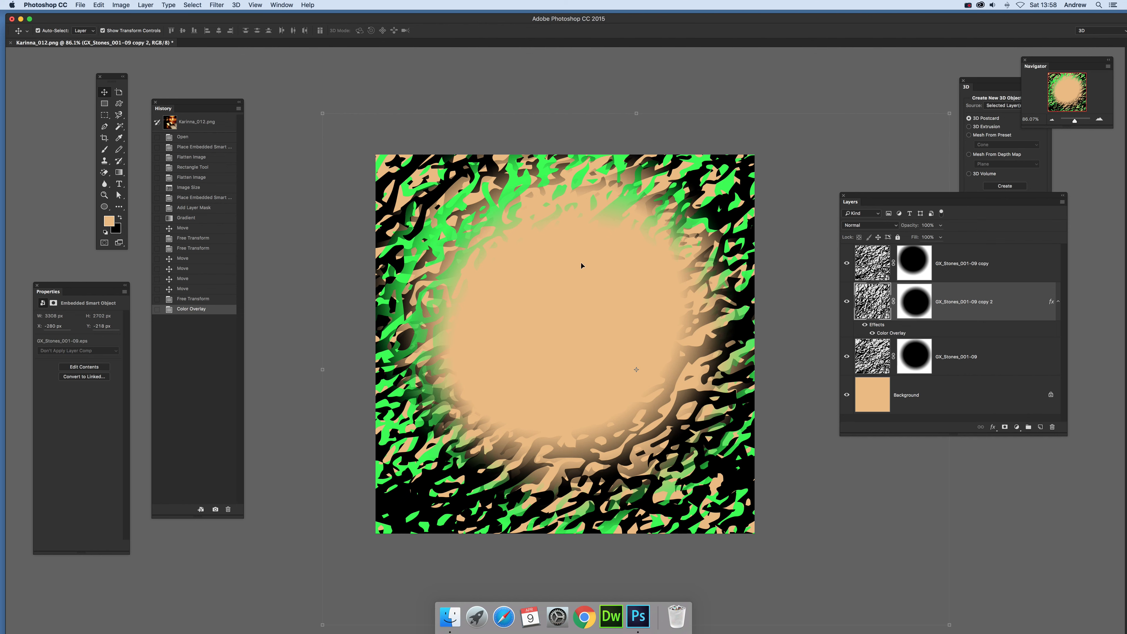
Convert the three stones pattern layers into one smart object and move it slightly down the canvas.
click(960, 360)
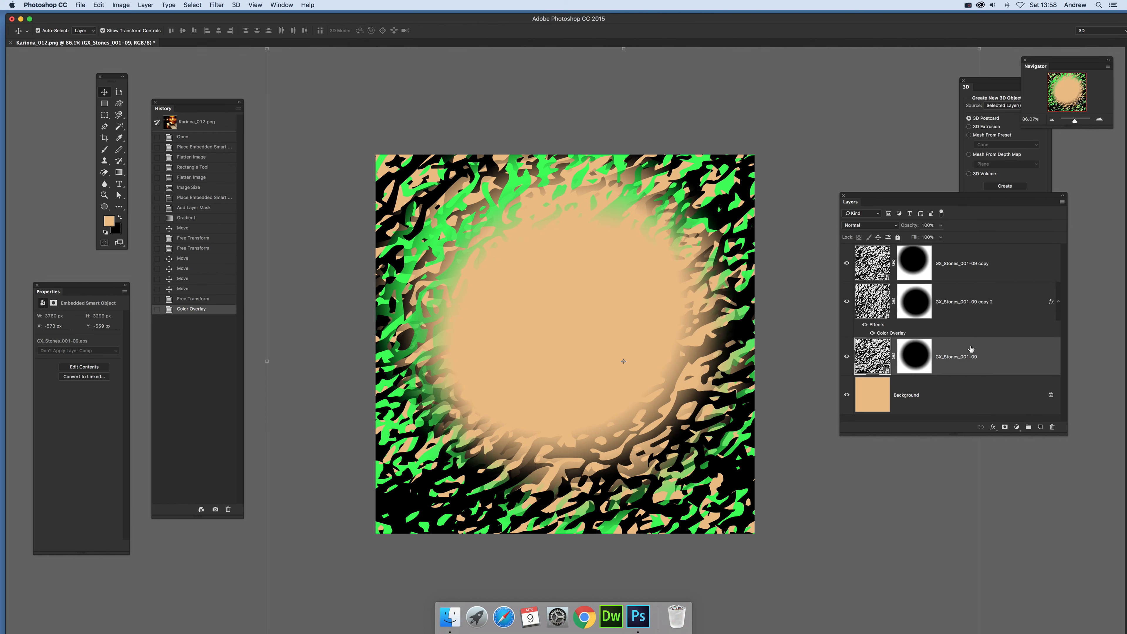
shift+click(942, 258)
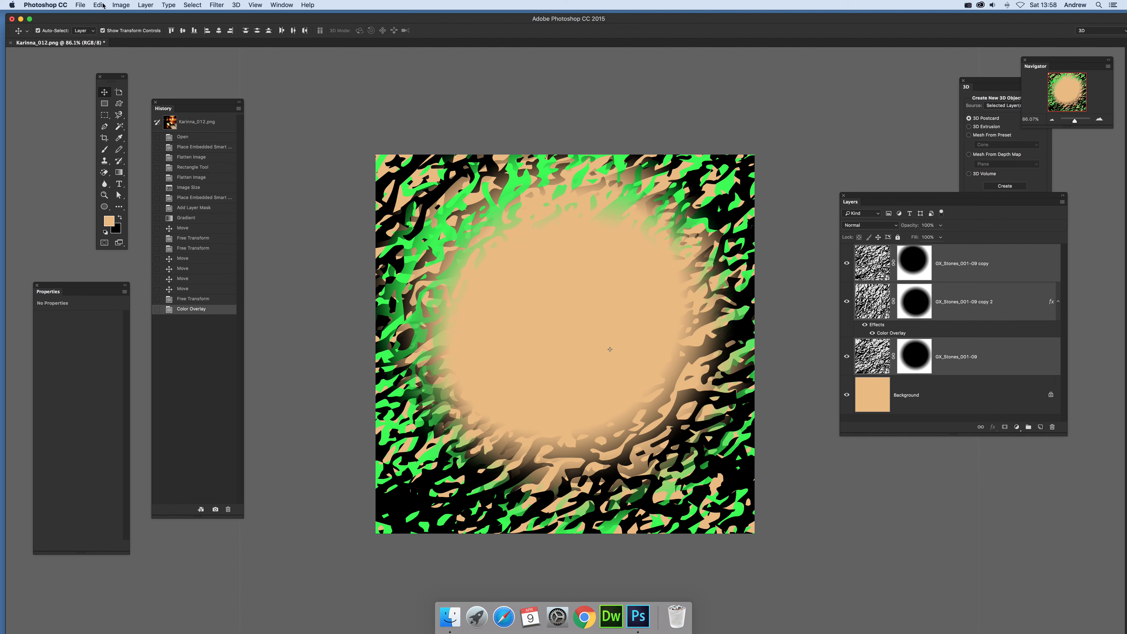
click(146, 5)
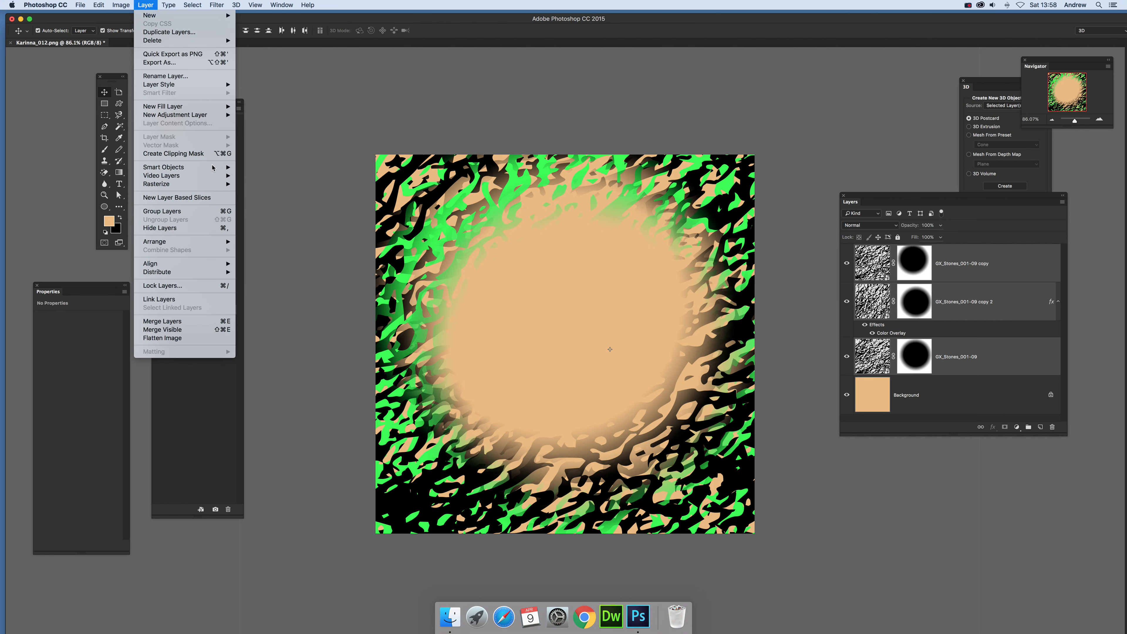
mouse_move(212, 167)
click(281, 168)
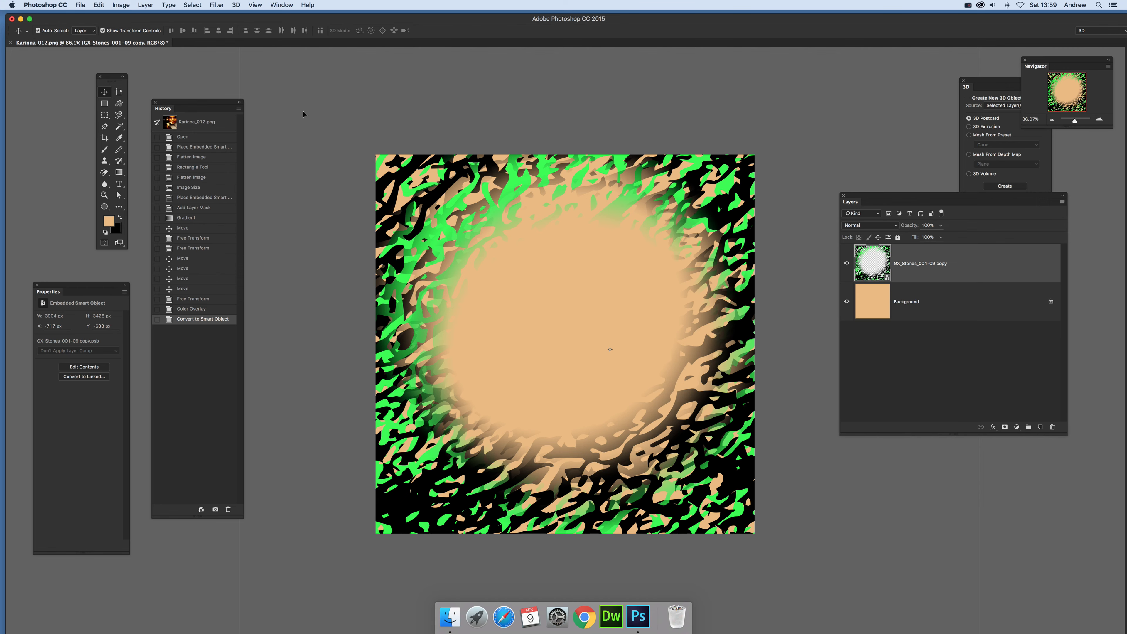
drag(403, 164, 401, 205)
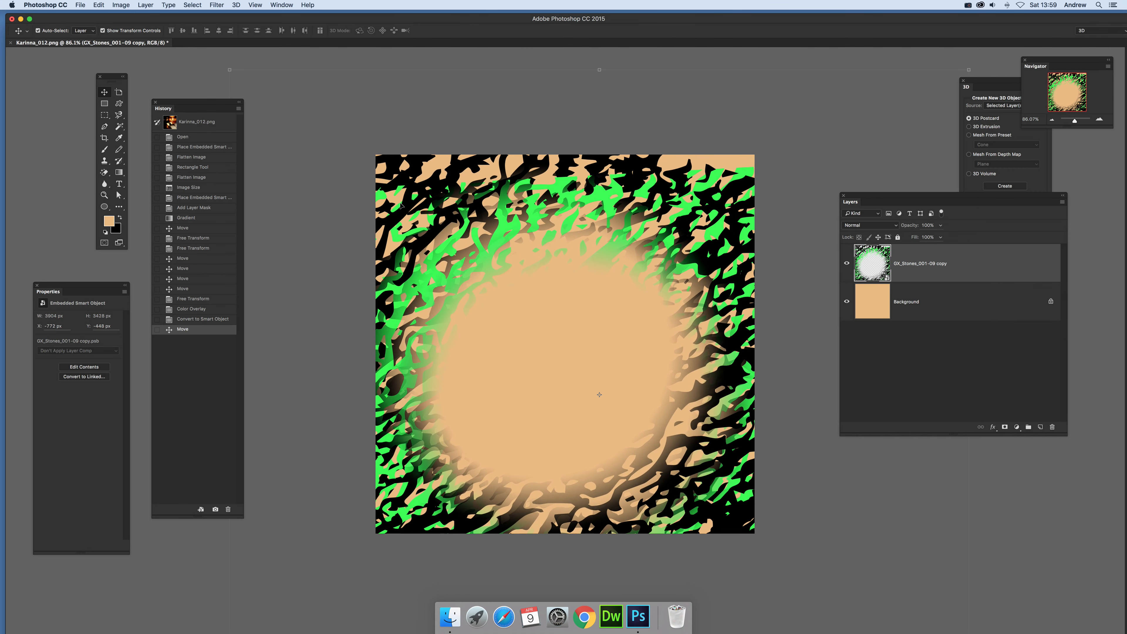